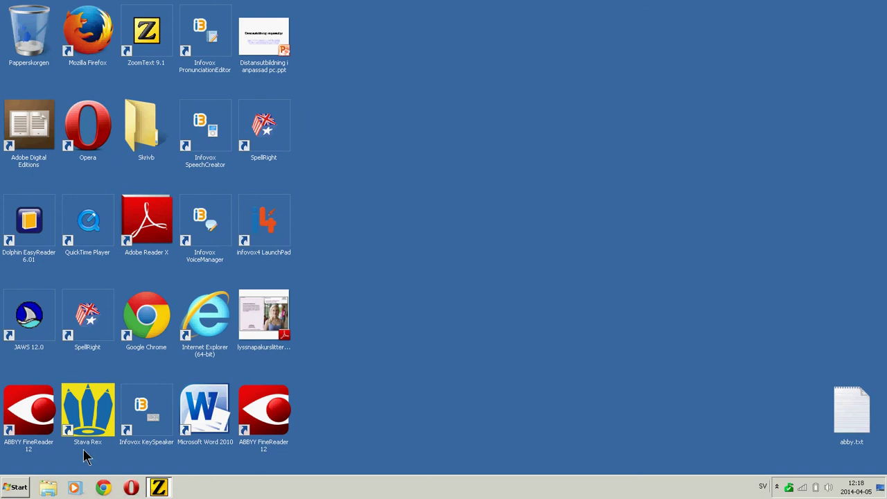
Bring up the ZoomText window and look through its Läsning, Verktyg and Förstoring features.
key("ctrl+shift+u")
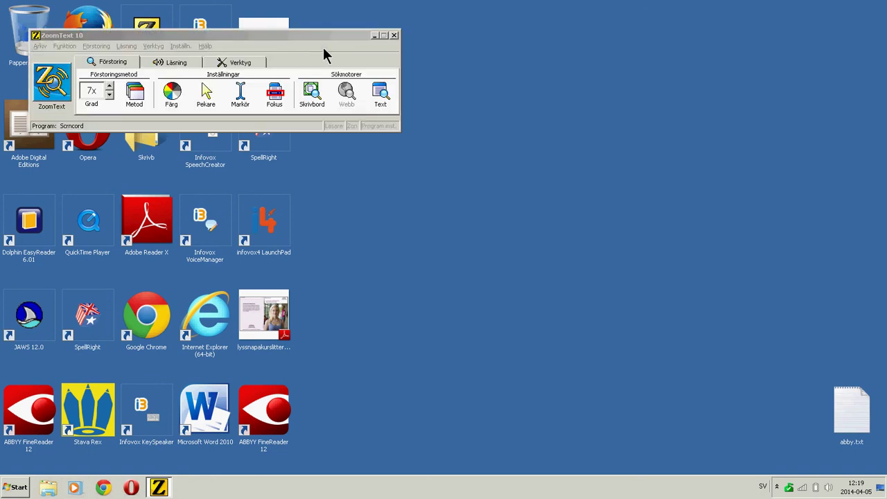
left_click(276, 34)
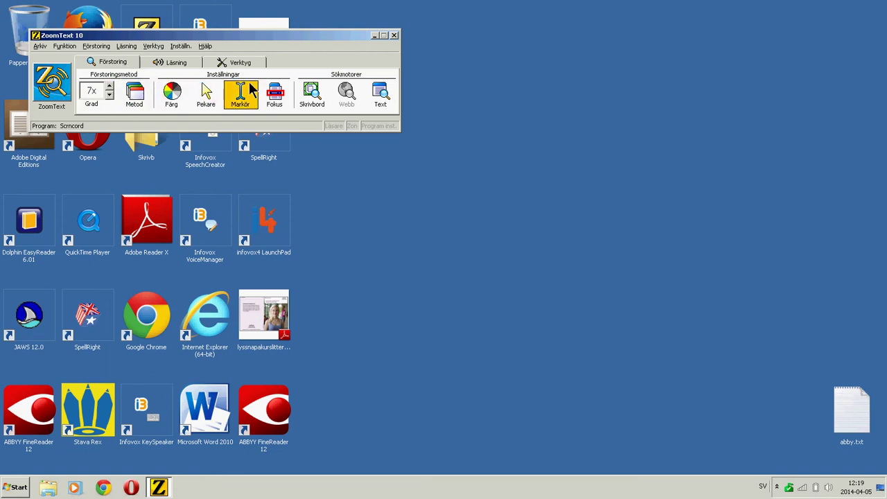
left_click(178, 61)
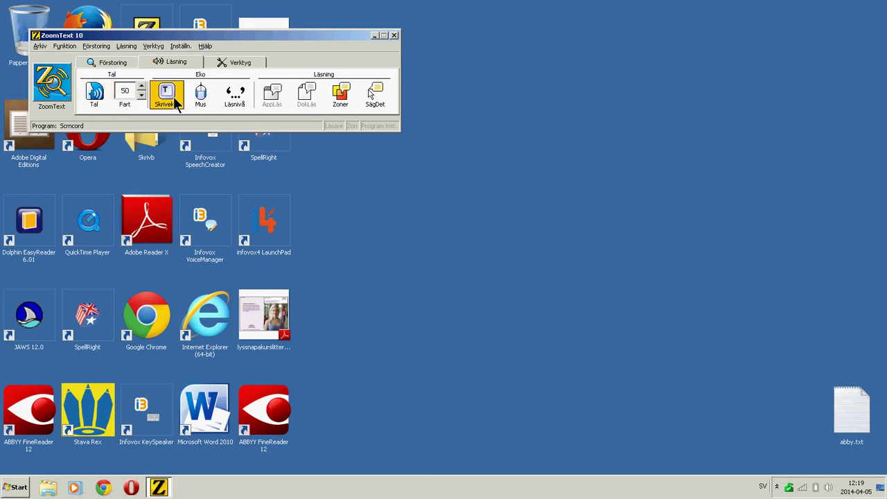
left_click(247, 67)
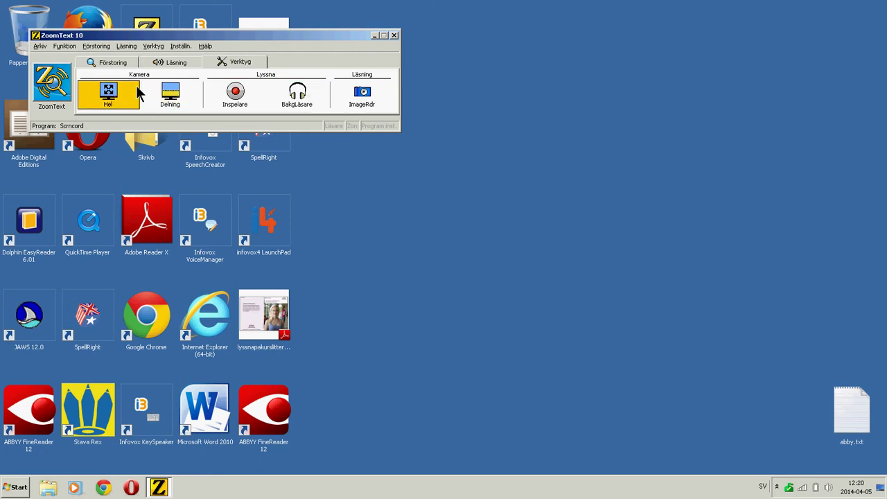
left_click(104, 66)
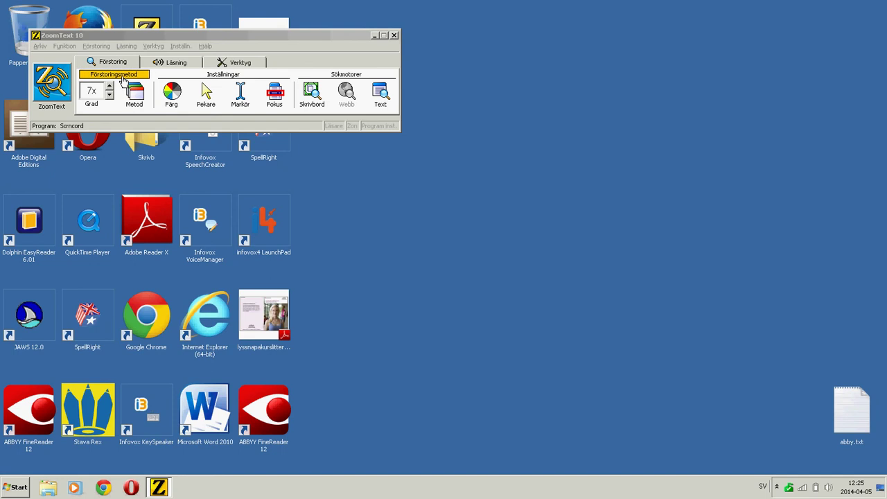
Look through the available magnification methods, including the Delad, LåsBild and Dubbla Bildskärmar options.
left_click(139, 100)
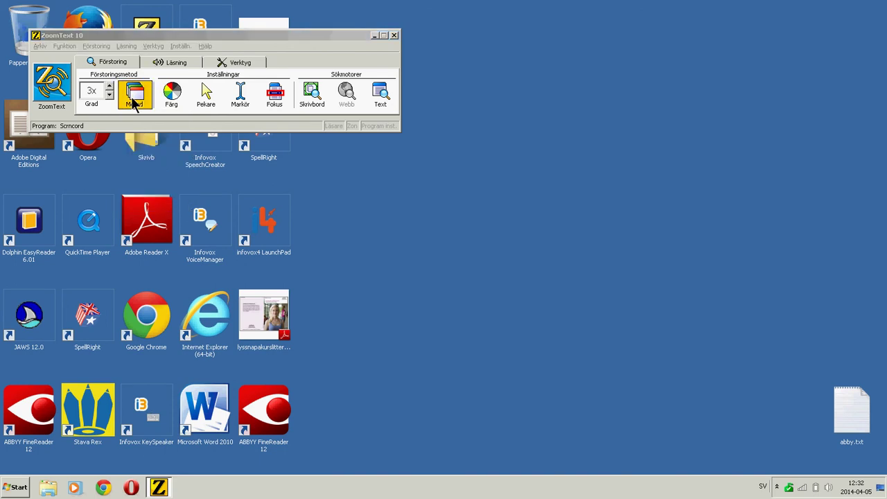
left_click(133, 97)
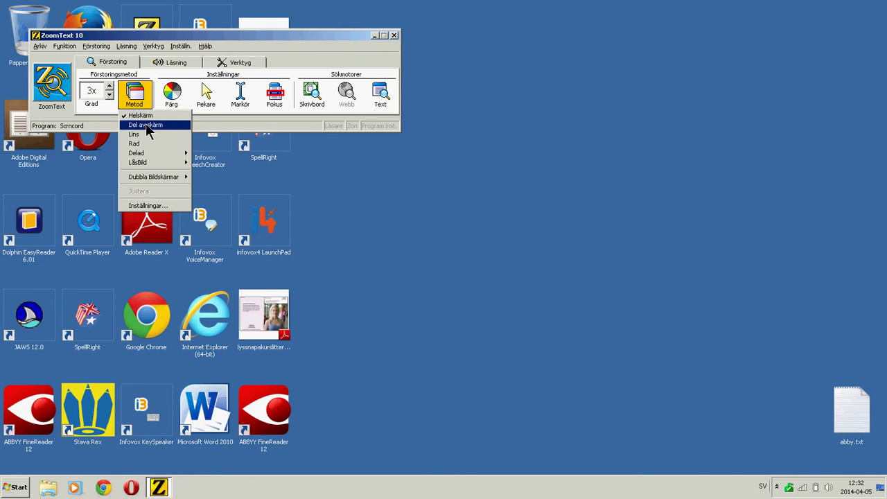
mouse_move(165, 156)
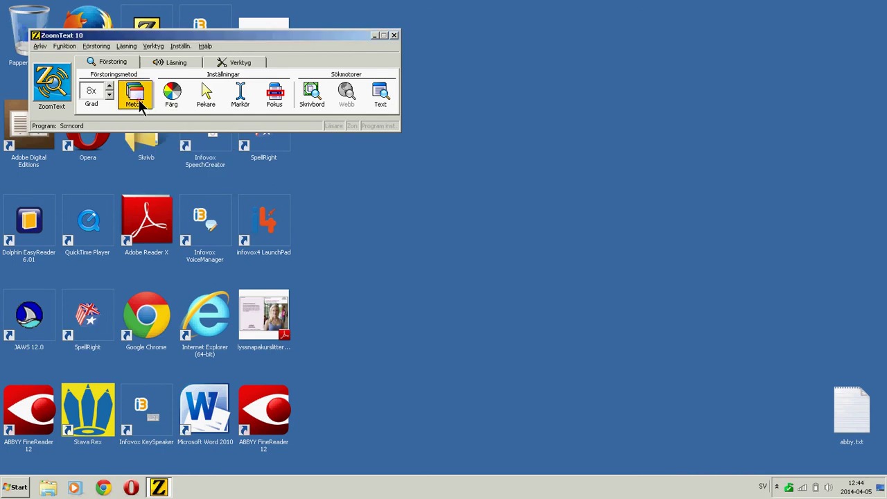
left_click(139, 100)
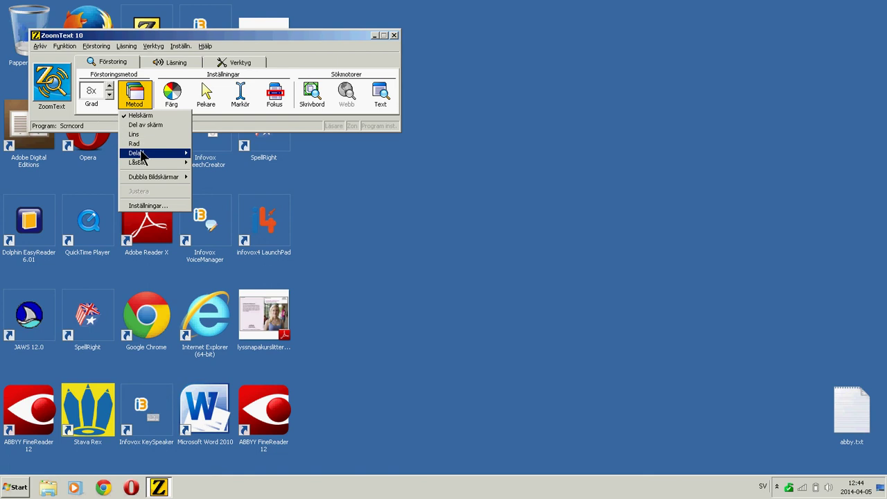
mouse_move(172, 169)
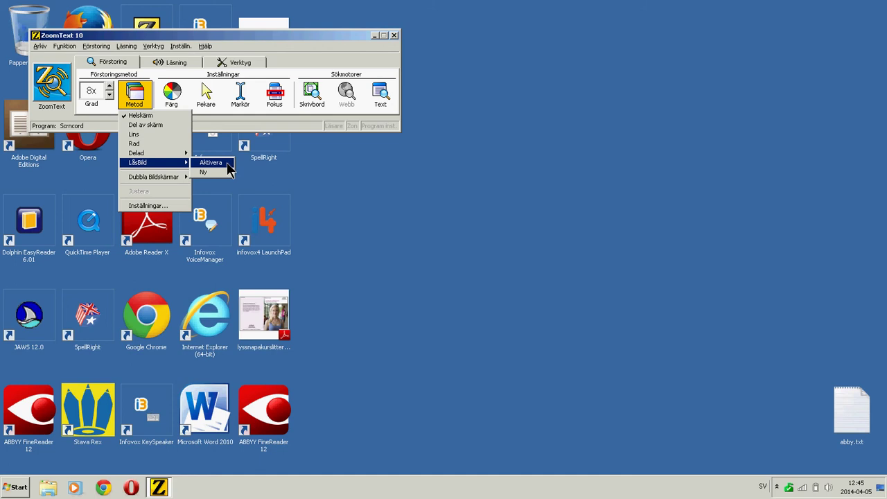
mouse_move(136, 180)
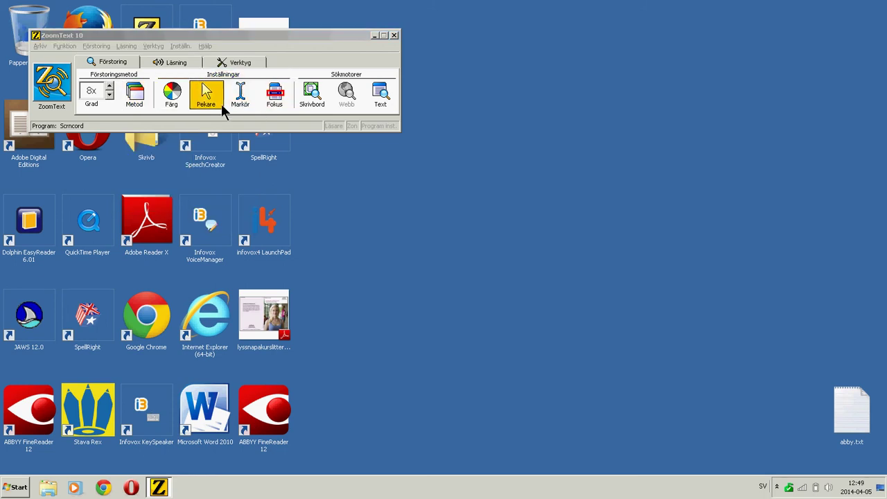
Open the settings for the magnification method.
left_click(238, 101)
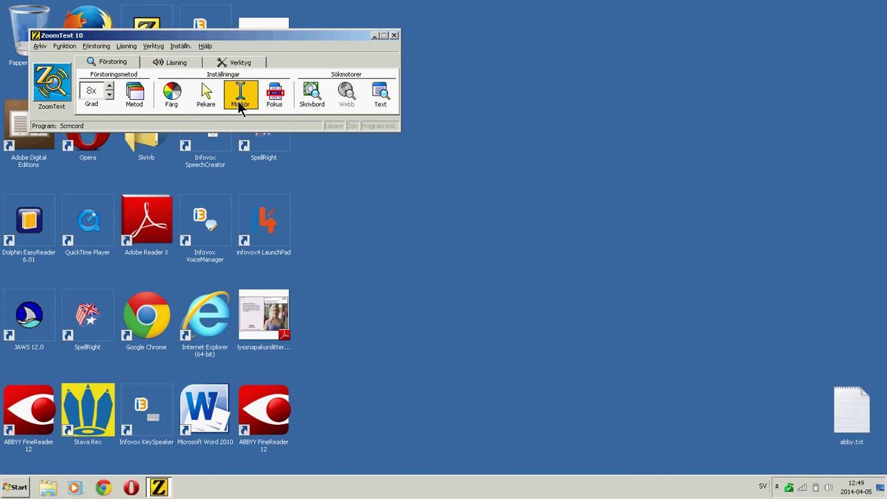
left_click(143, 104)
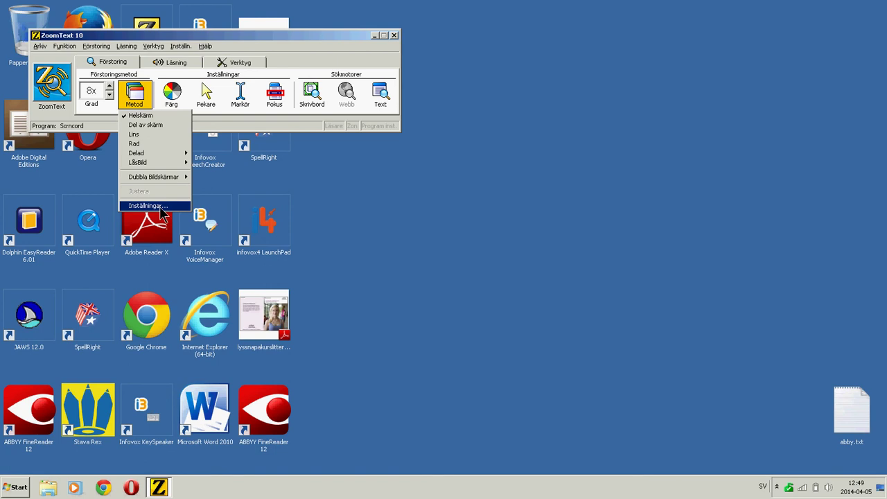
left_click(175, 209)
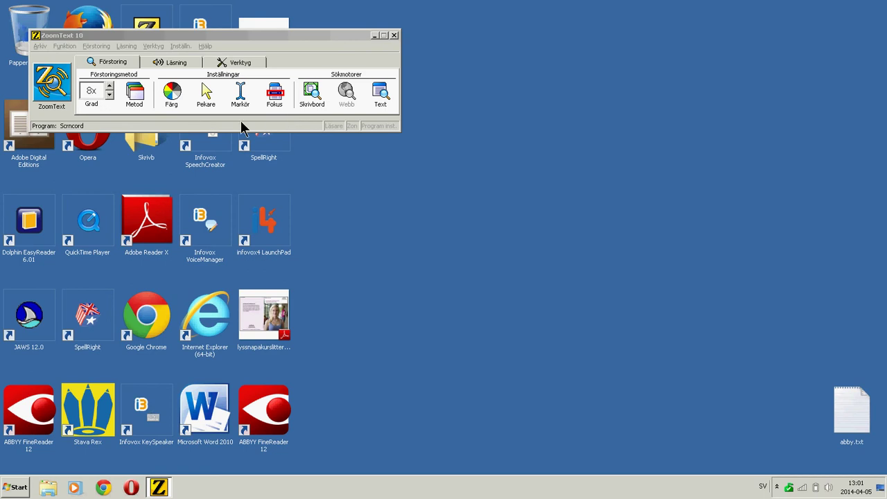
Open the color settings for the magnified view.
left_click(172, 99)
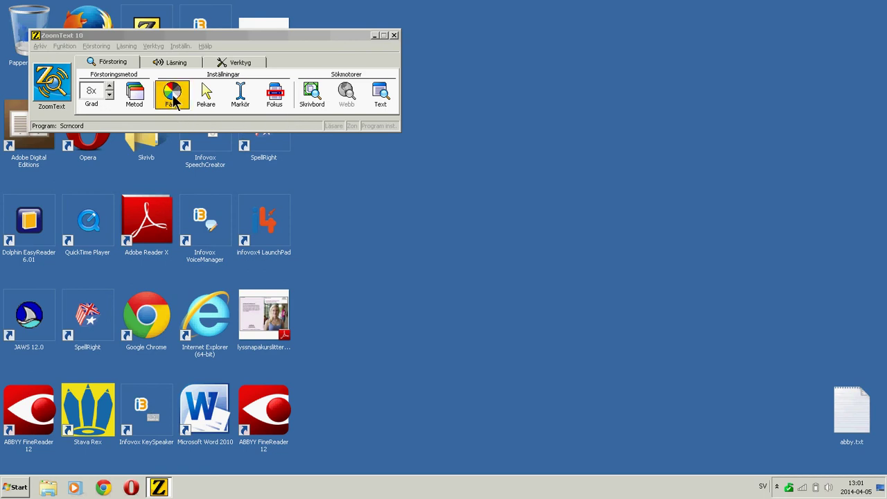
left_click(174, 99)
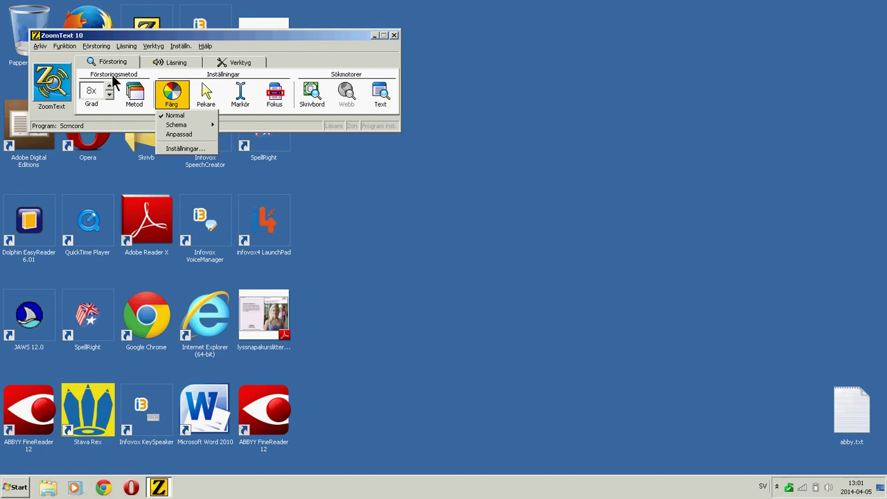
left_click(200, 149)
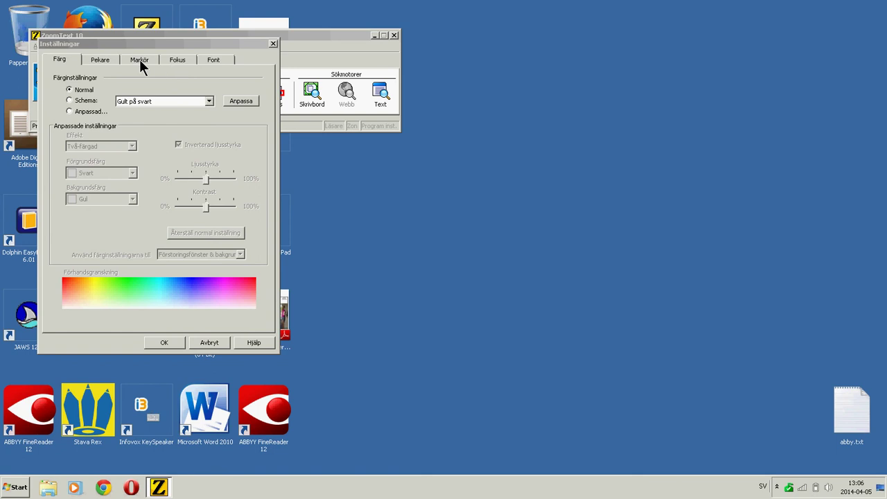
Look through the predefined pointer schemes in the settings, leaving the Normal option selected.
left_click(95, 60)
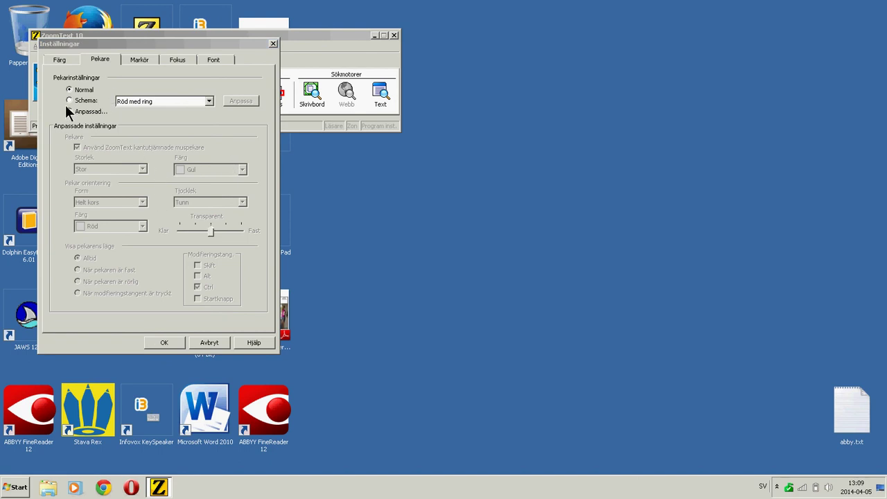
left_click(167, 97)
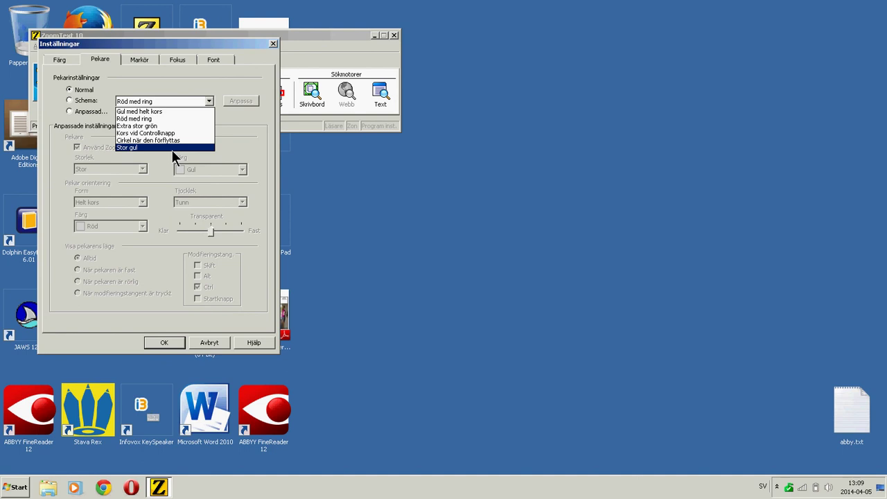
left_click(131, 76)
Look through the predefined text cursor schemes in the Markör settings.
left_click(143, 60)
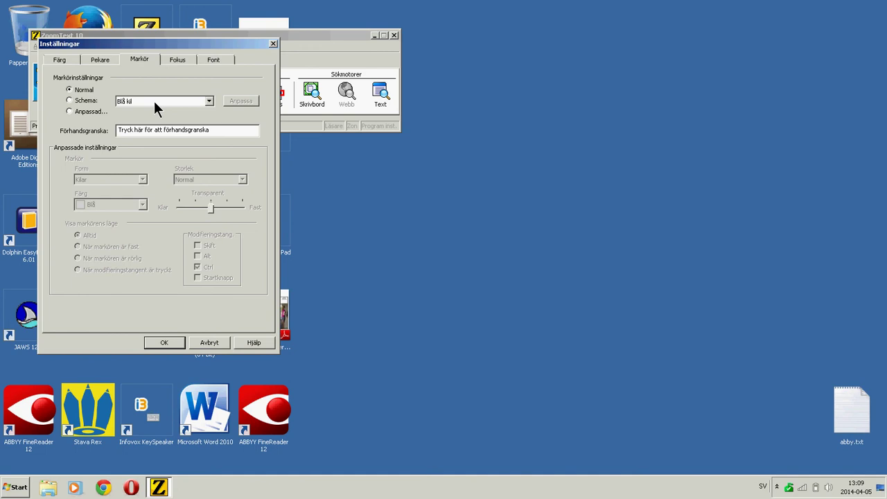
left_click(153, 102)
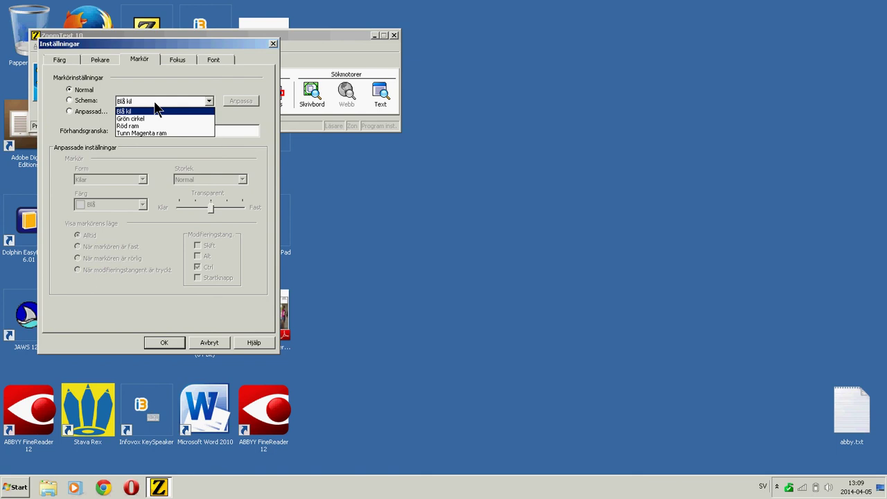
left_click(154, 103)
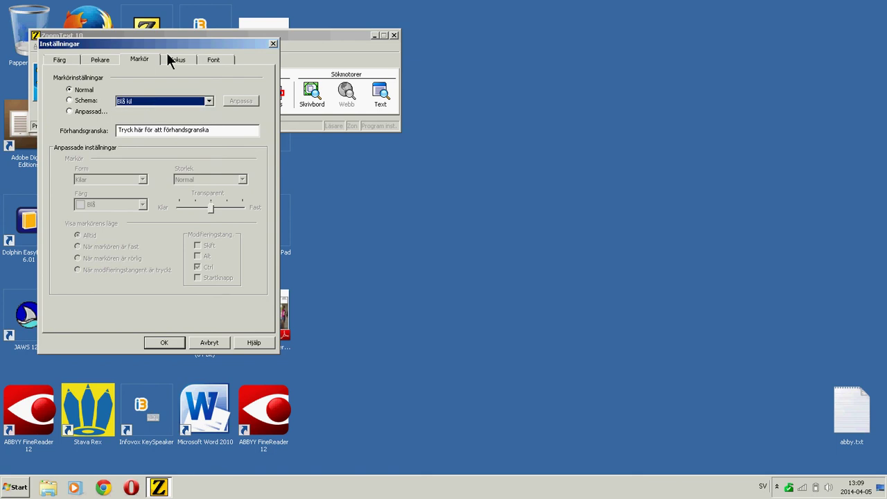
Switch the focus setting to Anpassad to view its custom options, and return it to Normal.
left_click(178, 61)
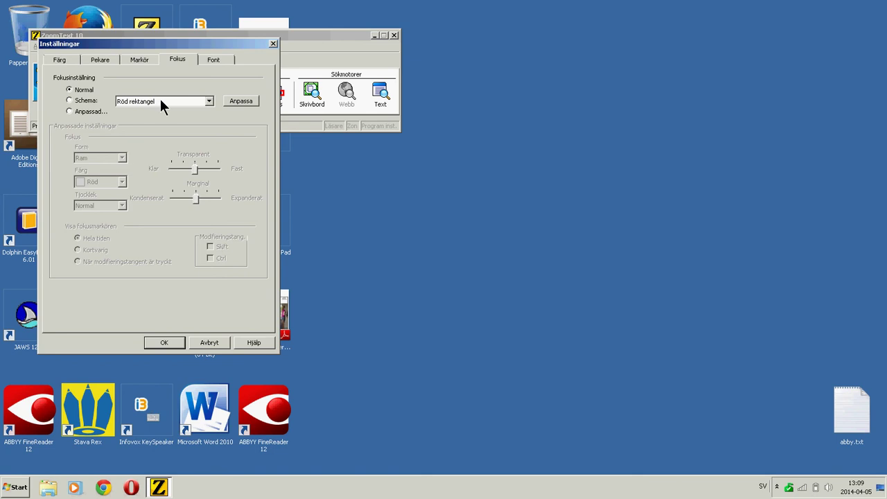
left_click(70, 112)
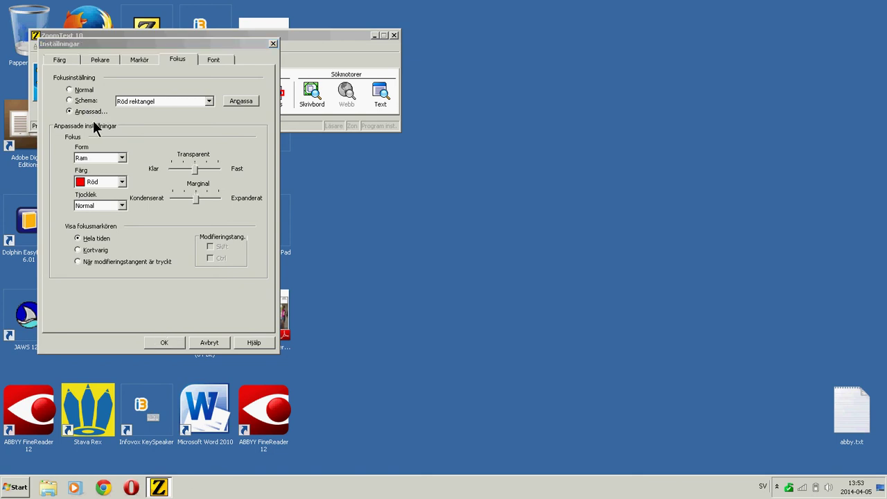
left_click(69, 89)
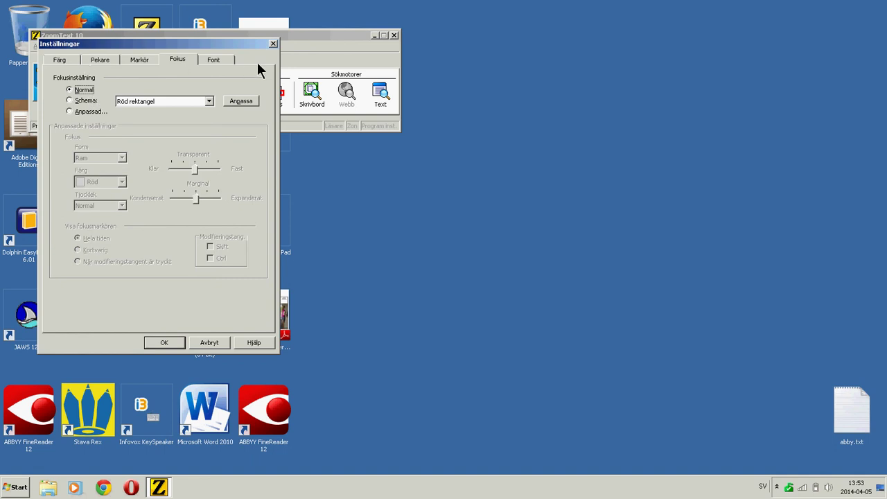
Look through the sample text fonts in the Font settings and close the settings dialog with OK.
left_click(227, 59)
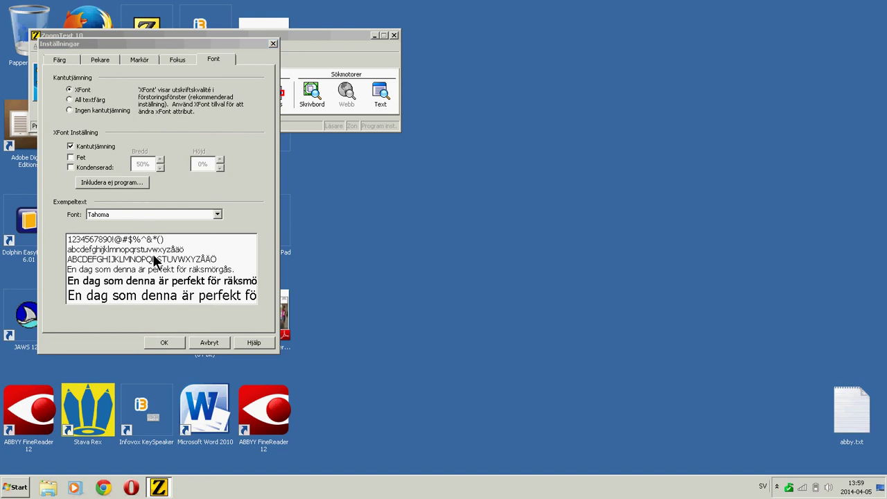
left_click(181, 213)
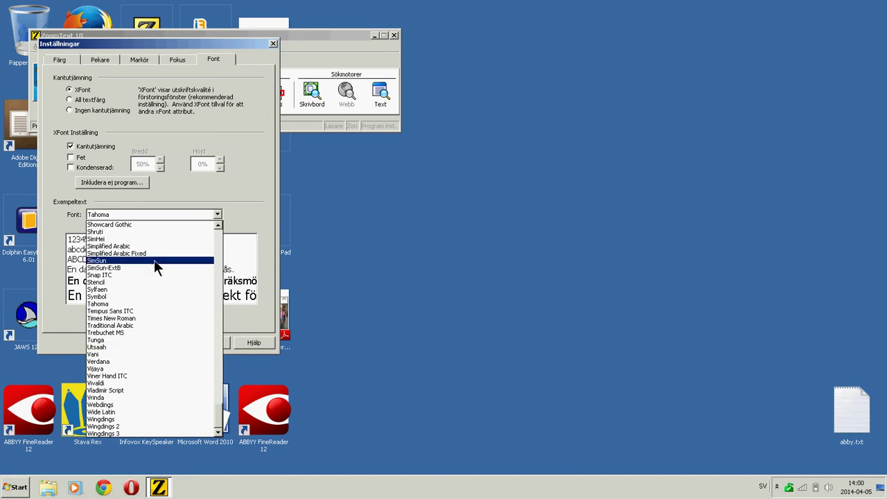
left_click(147, 214)
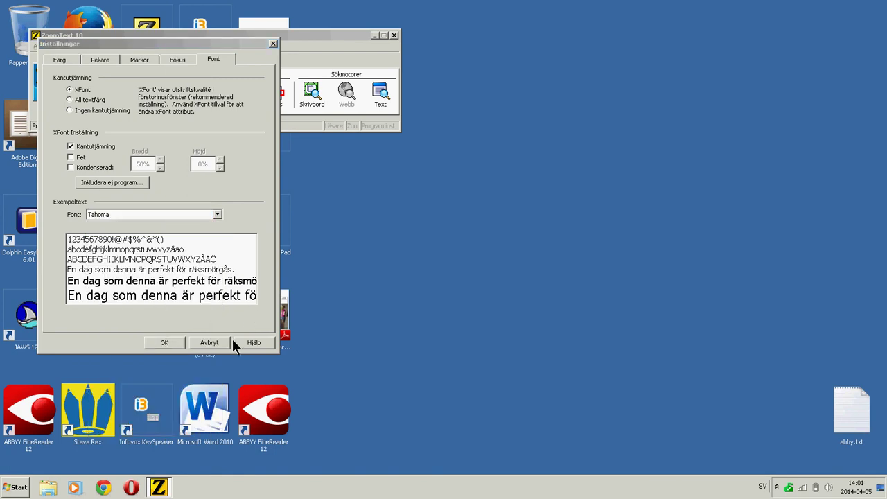
left_click(159, 343)
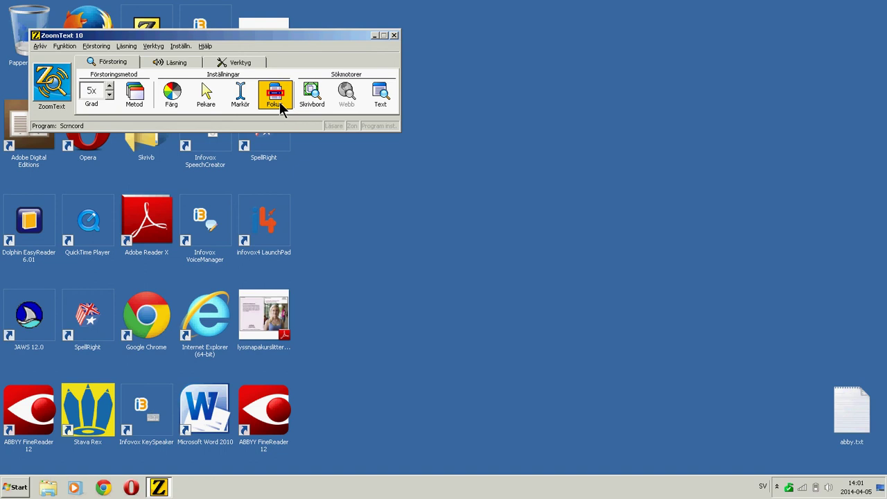
Open the pointer settings from the magnification features and view the Fokus settings.
left_click(215, 102)
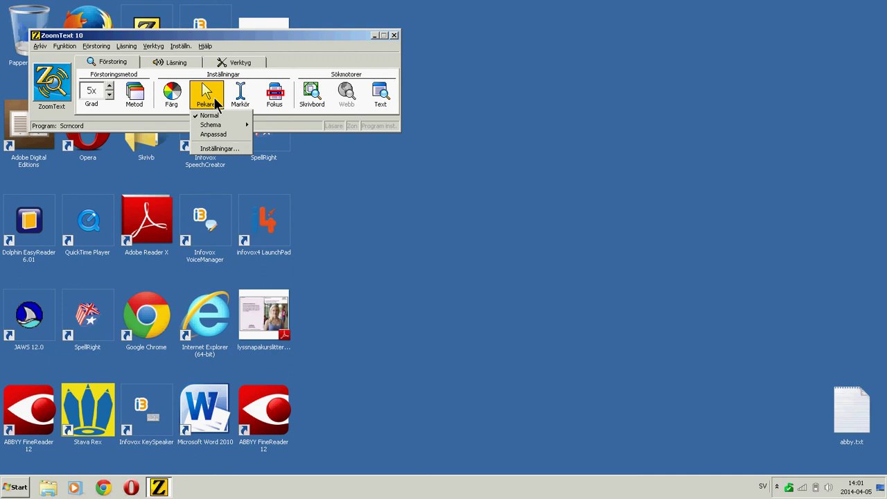
left_click(244, 148)
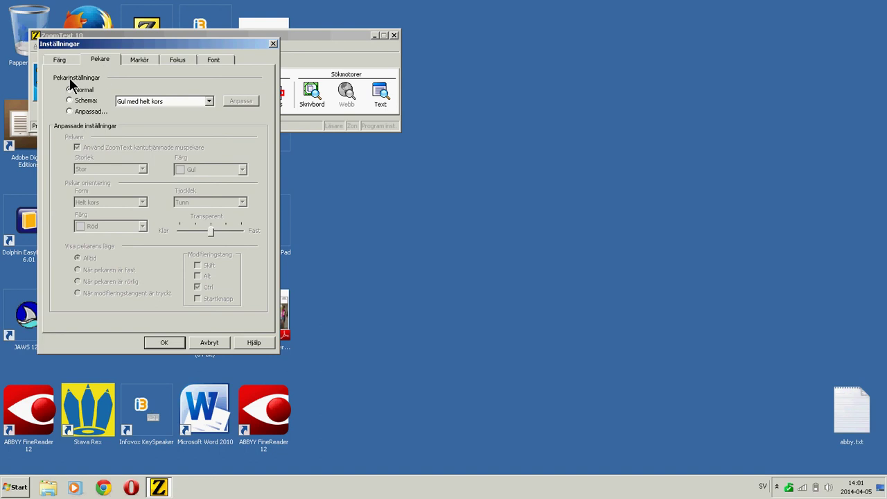
left_click(181, 59)
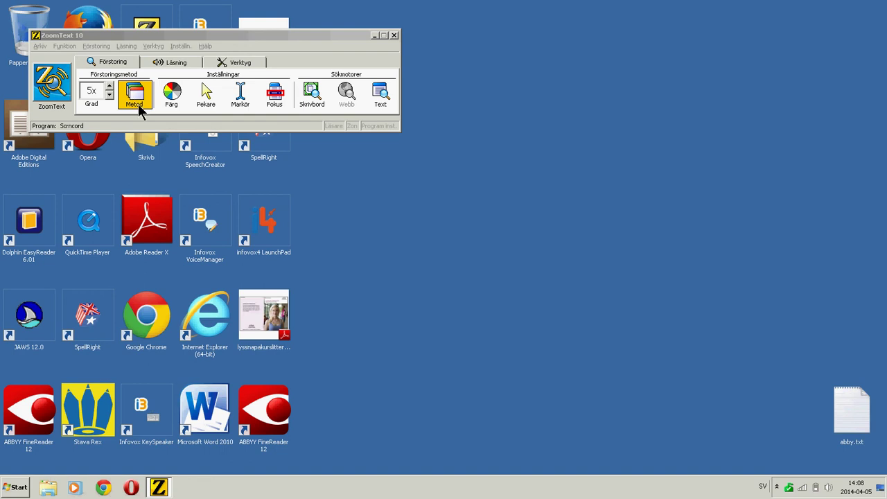
Apply the pointer scheme "Röd med ring" as the basis for custom pointer settings and confirm with OK.
left_click(115, 35)
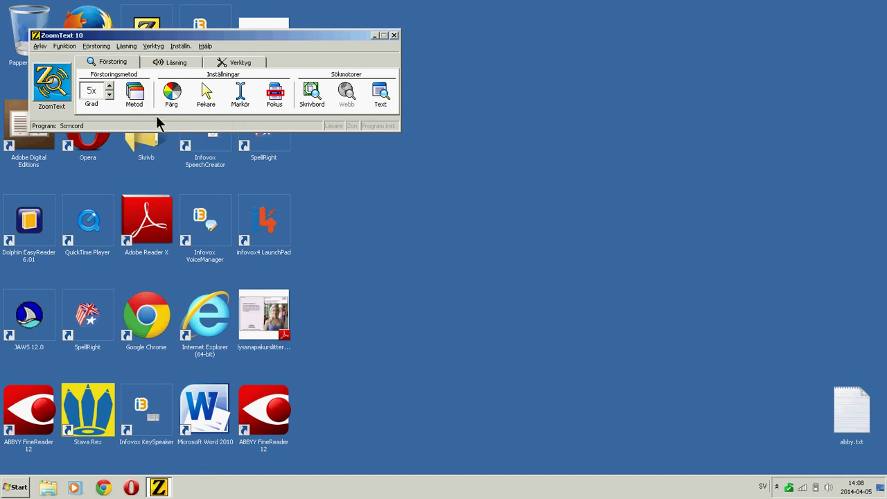
left_click(208, 100)
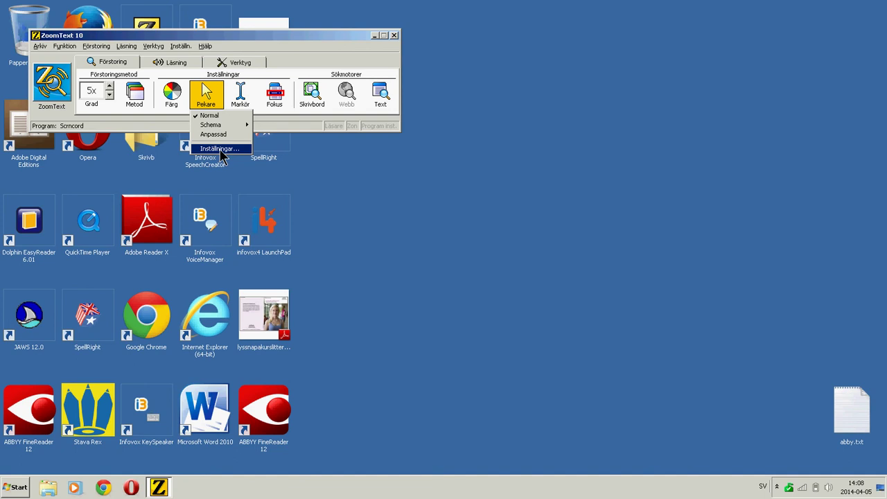
left_click(219, 150)
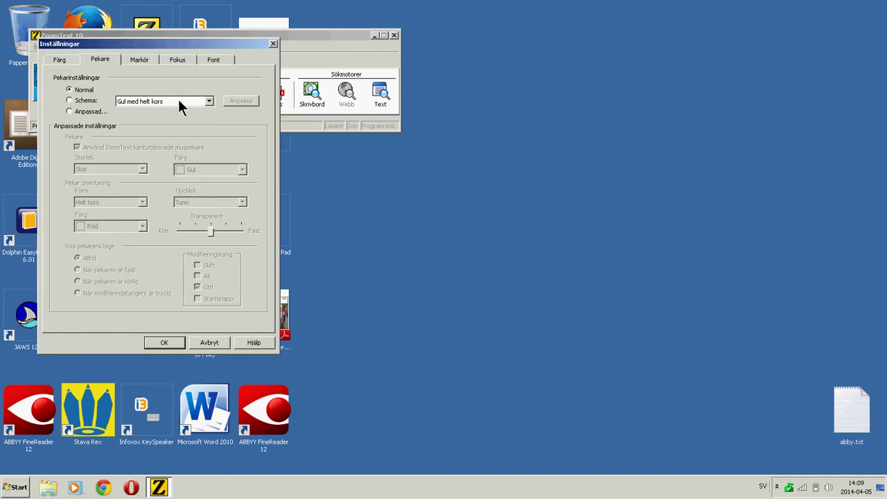
left_click(159, 103)
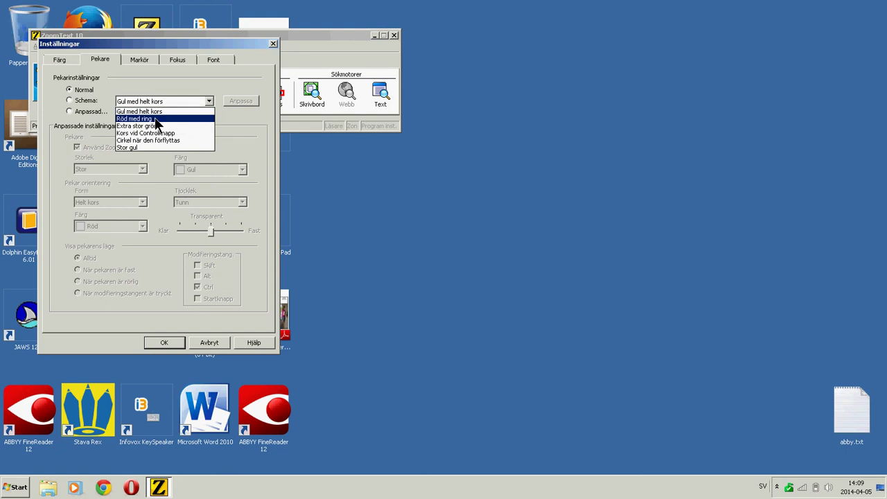
left_click(155, 119)
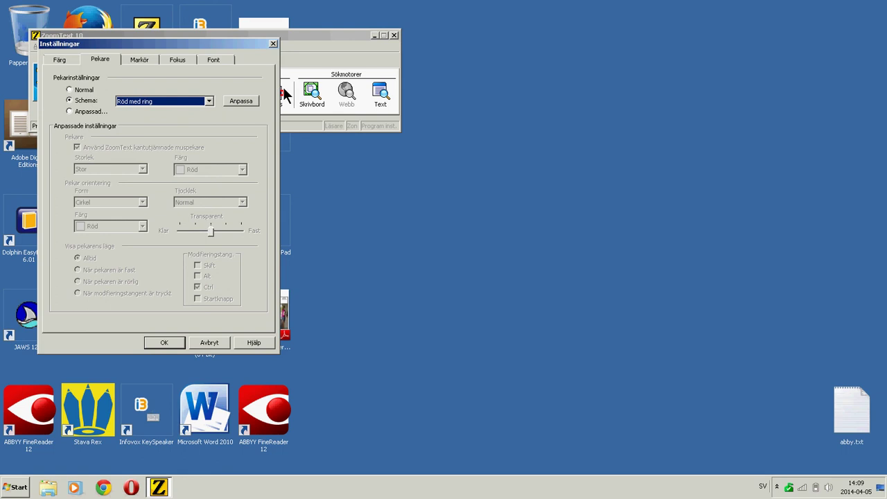
left_click(242, 101)
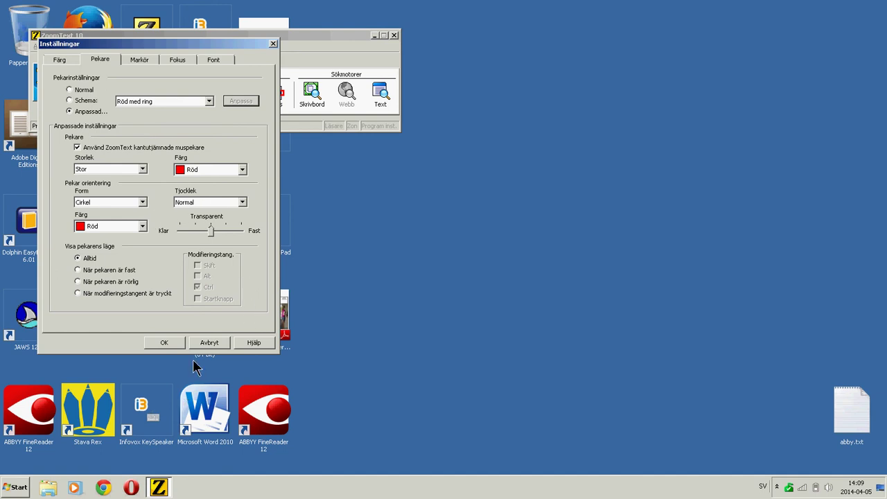
left_click(165, 342)
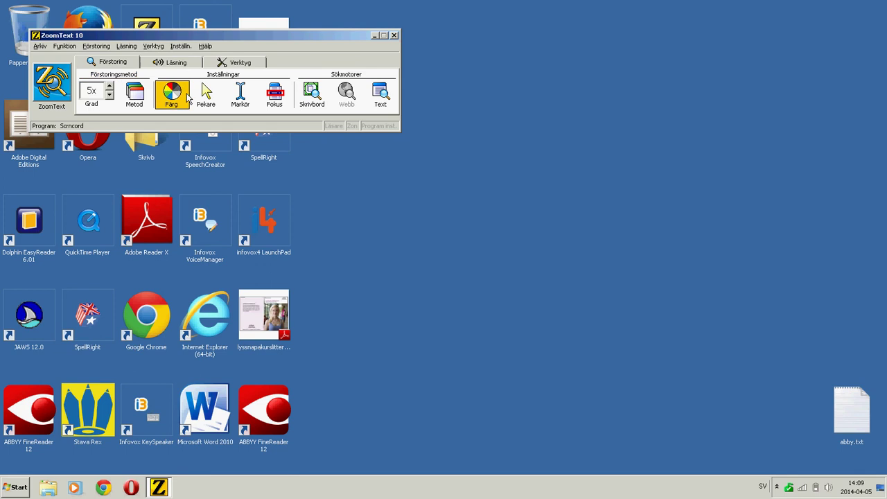
Choose the text cursor scheme "Röd ram", convert it to custom cursor settings, and confirm with OK.
left_click(246, 99)
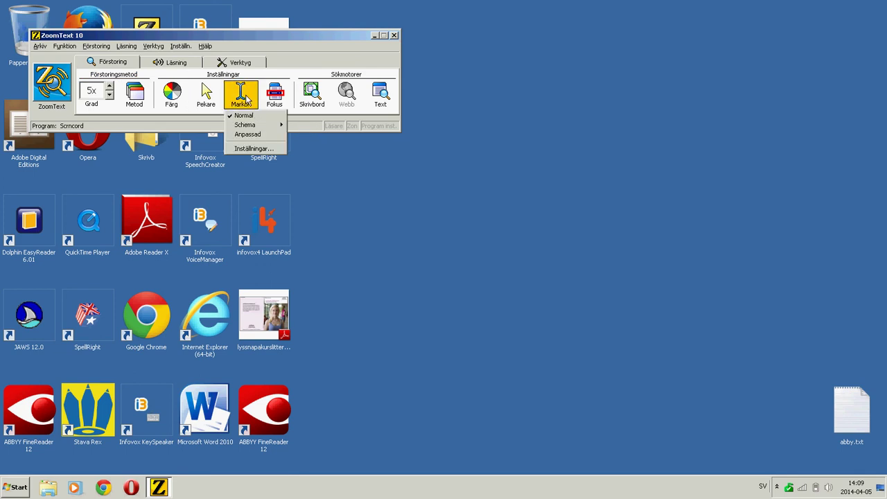
left_click(263, 149)
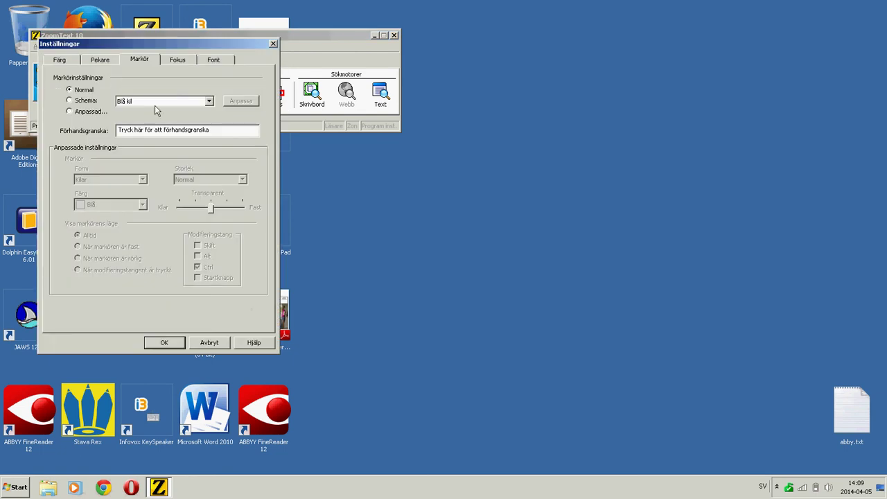
left_click(184, 102)
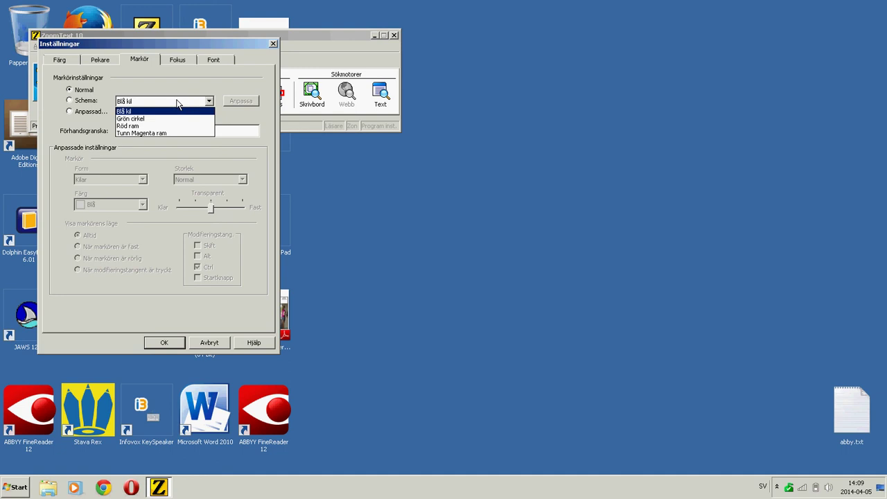
left_click(144, 127)
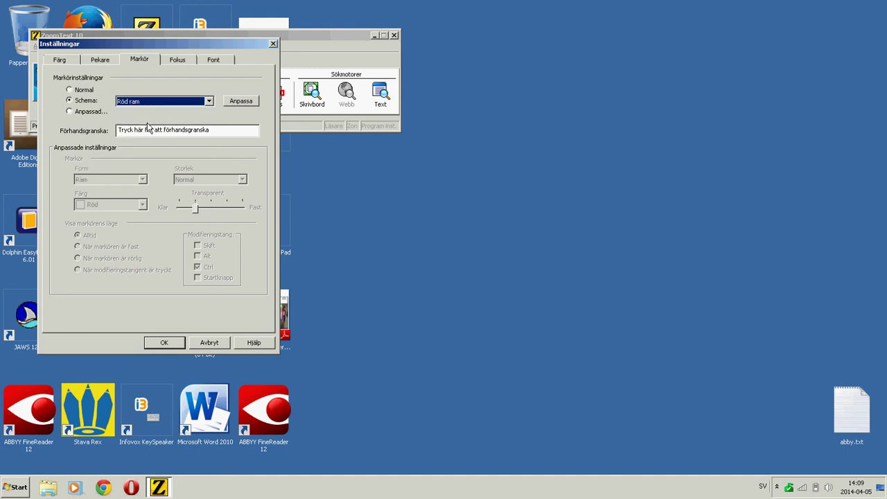
left_click(242, 104)
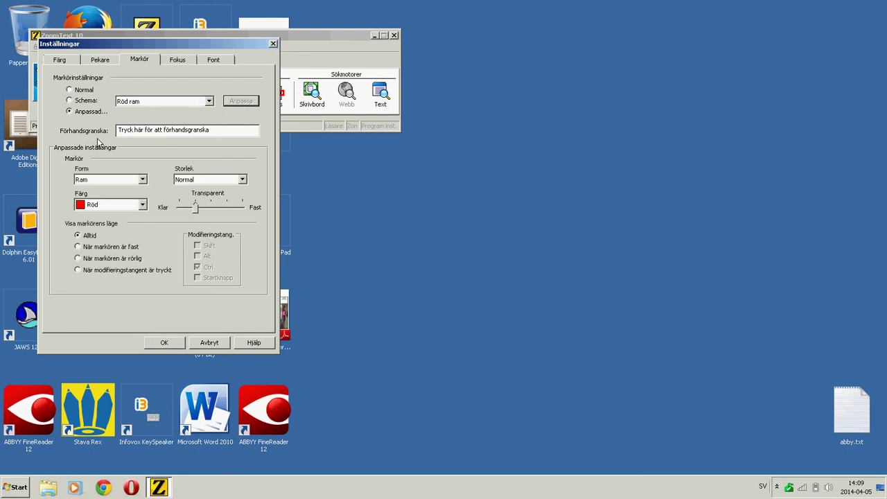
left_click(167, 341)
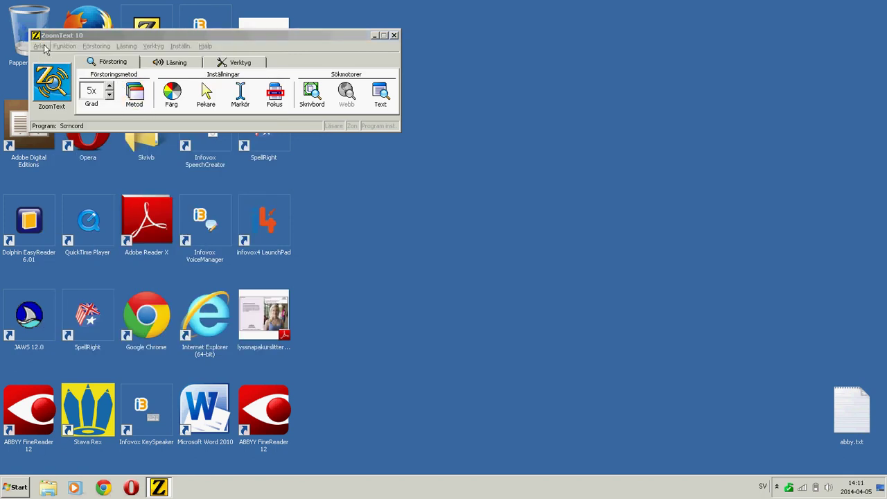
Save the current ZoomText settings as a configuration file named "tet".
left_click(40, 46)
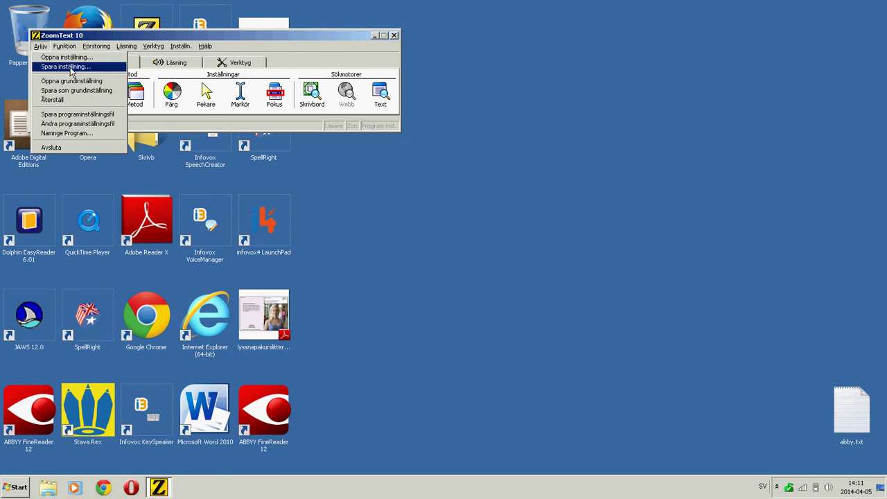
left_click(70, 67)
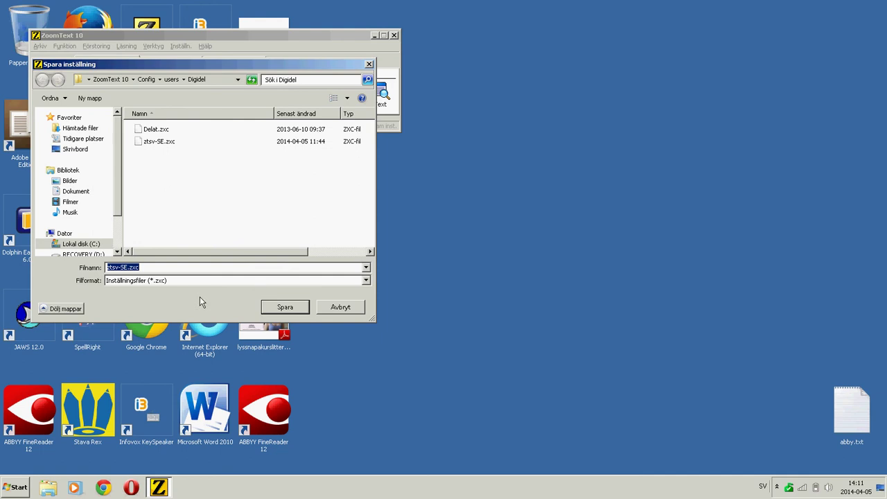
type("tet")
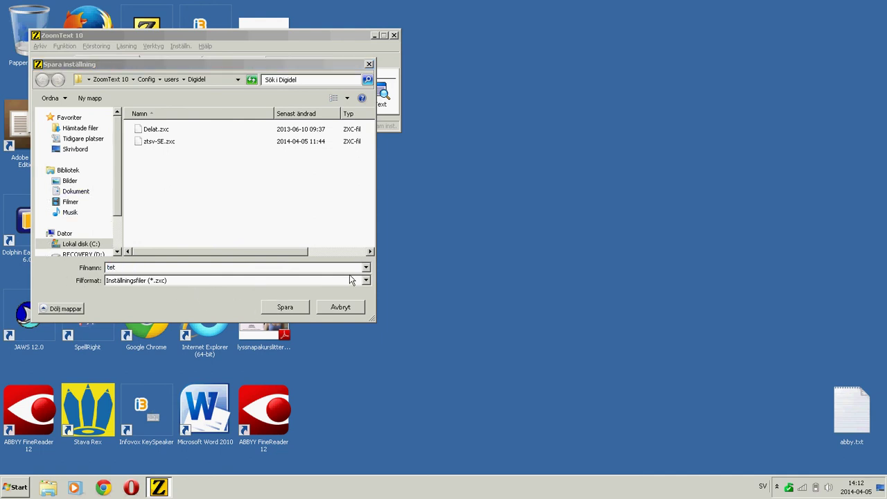
left_click(294, 309)
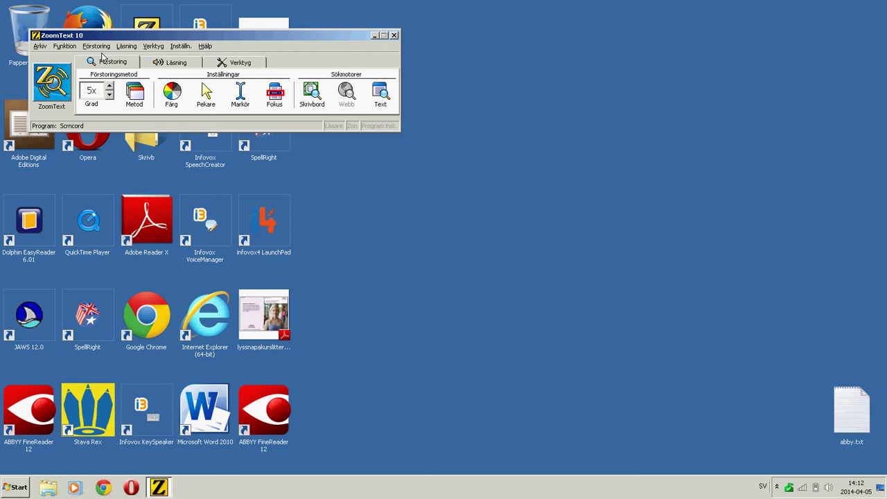
Load the saved configuration file tet.zxc.
left_click(40, 46)
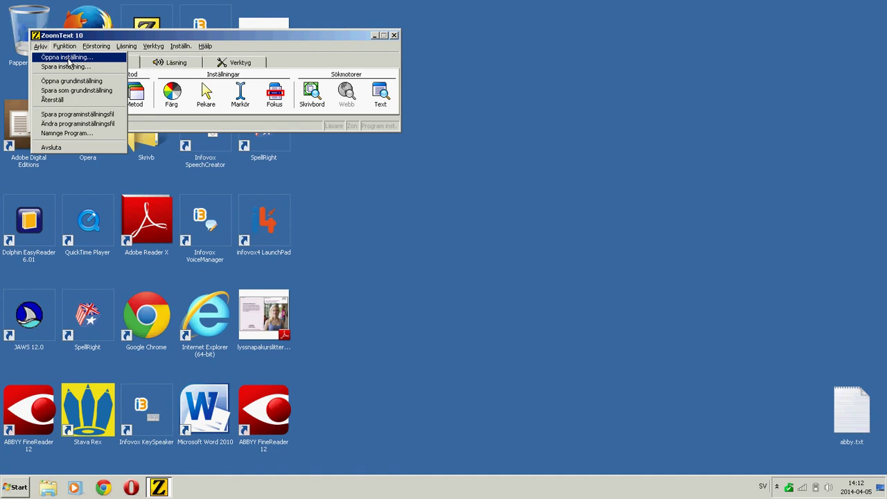
left_click(67, 58)
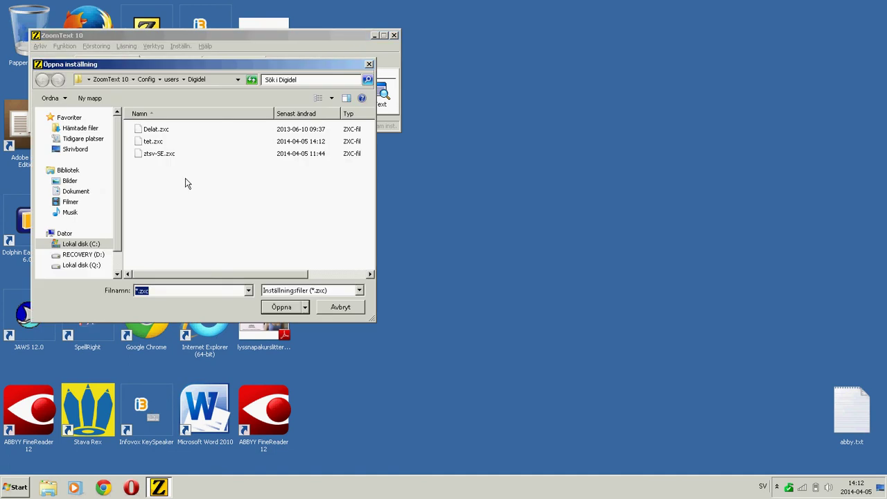
left_click(154, 143)
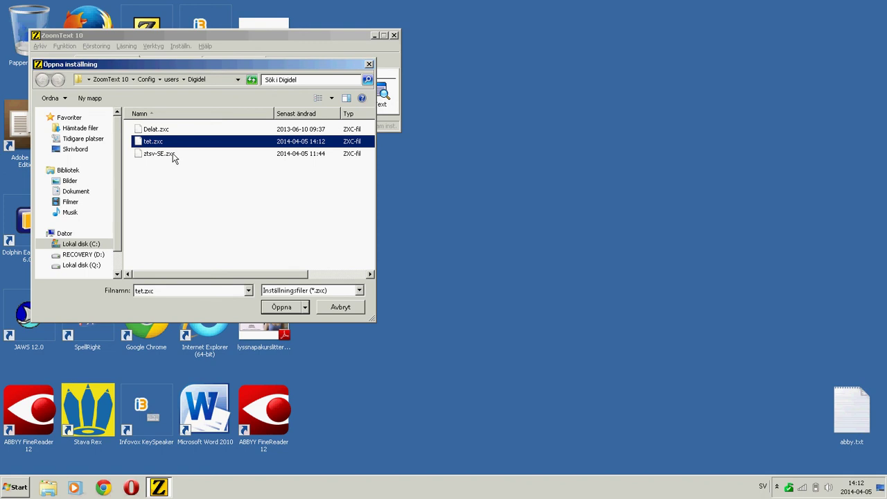
left_click(284, 308)
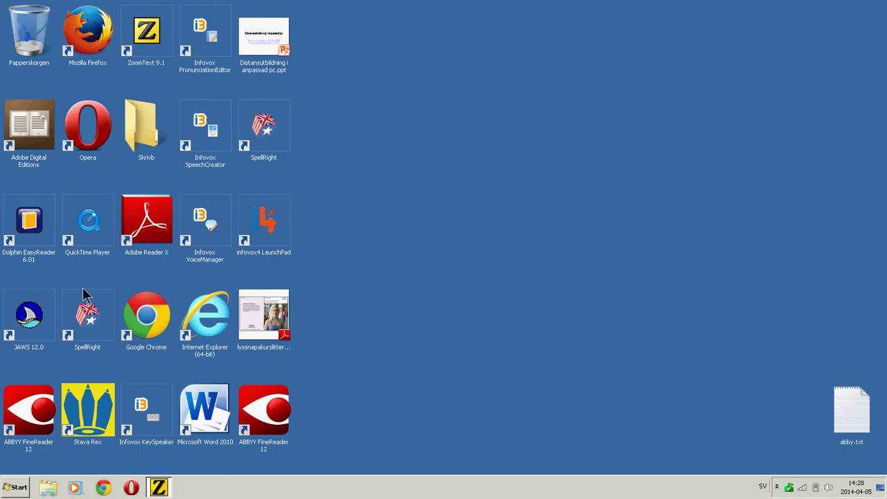
Restore the ZoomText window and open the desktop finder (Skrivbordsökare).
left_click(158, 488)
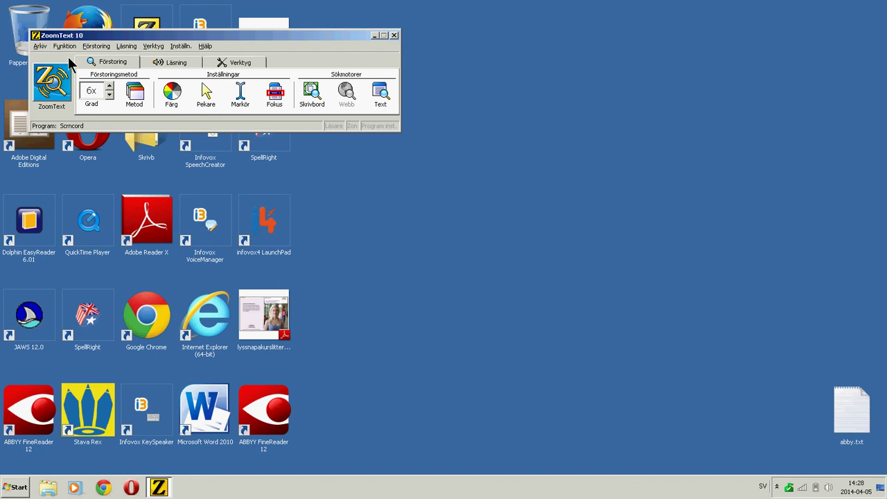
left_click(40, 46)
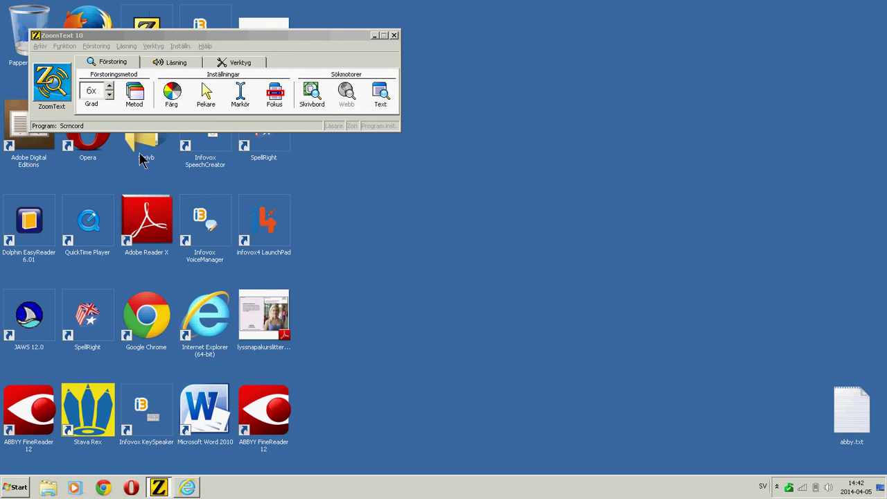
left_click(321, 102)
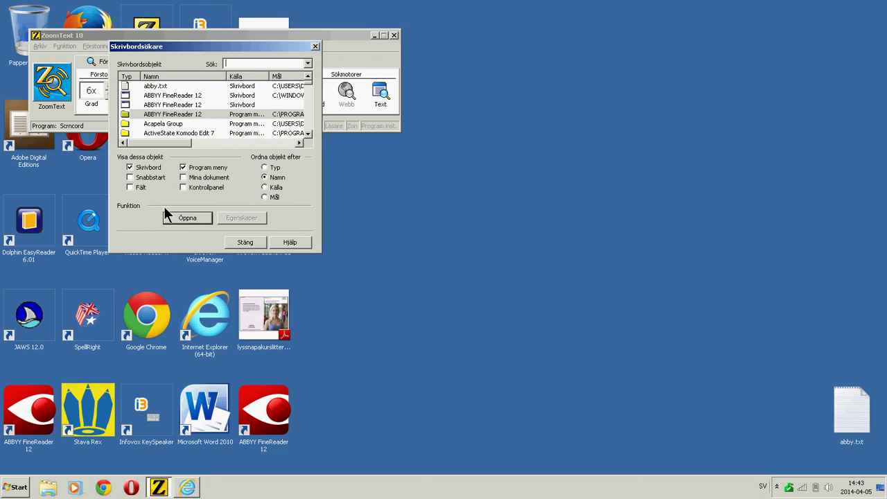
Look through the finder's list of desktop objects and programs as far as Microsoft Office, select that folder, and close the finder.
left_click(187, 115)
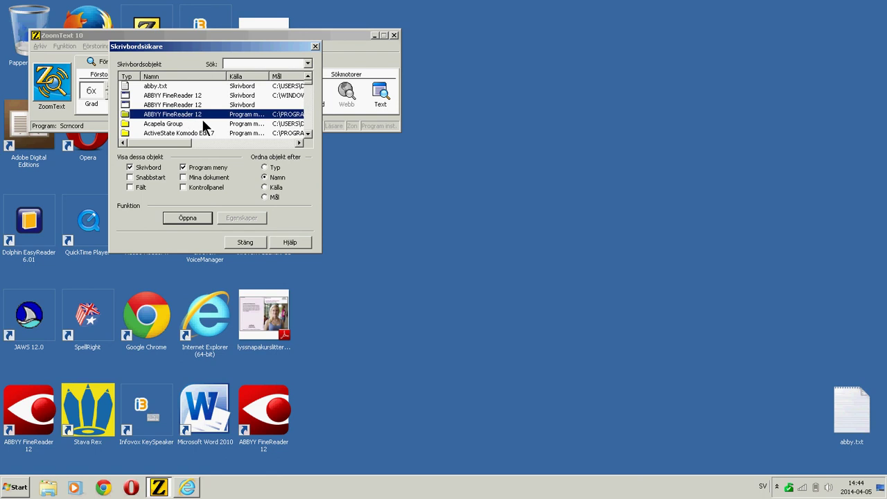
scroll(202, 119, "down", 1)
scroll(204, 119, "down", 1)
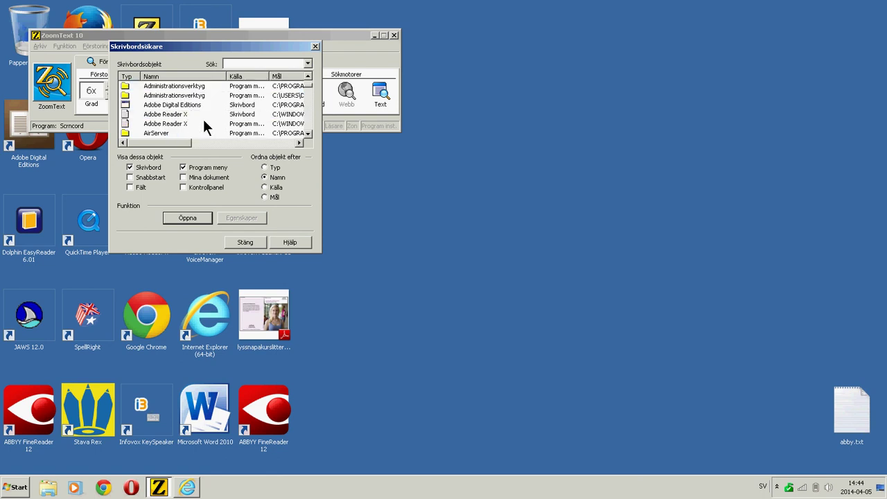
scroll(203, 117, "down", 1)
scroll(206, 127, "down", 1)
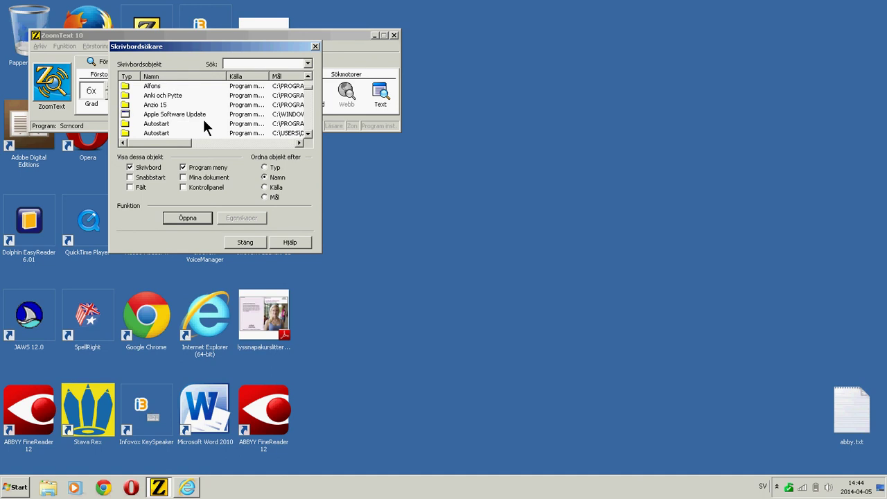
scroll(206, 127, "down", 1)
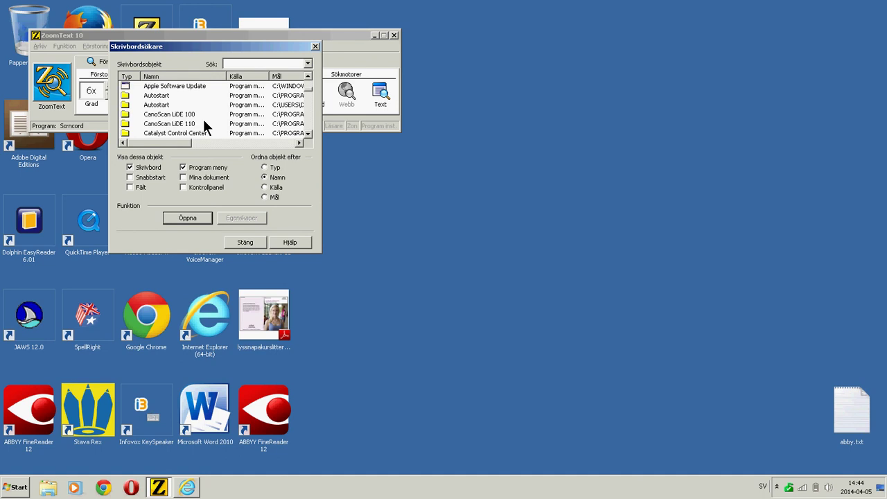
scroll(204, 121, "down", 4)
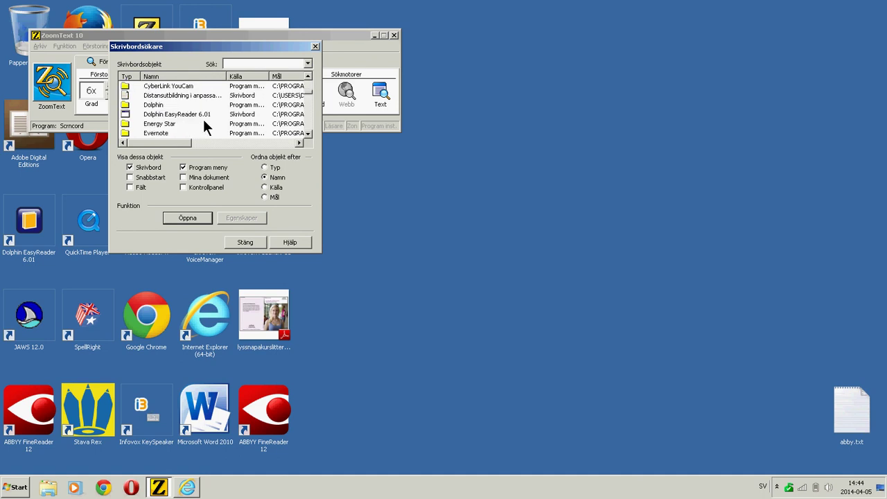
scroll(203, 119, "down", 3)
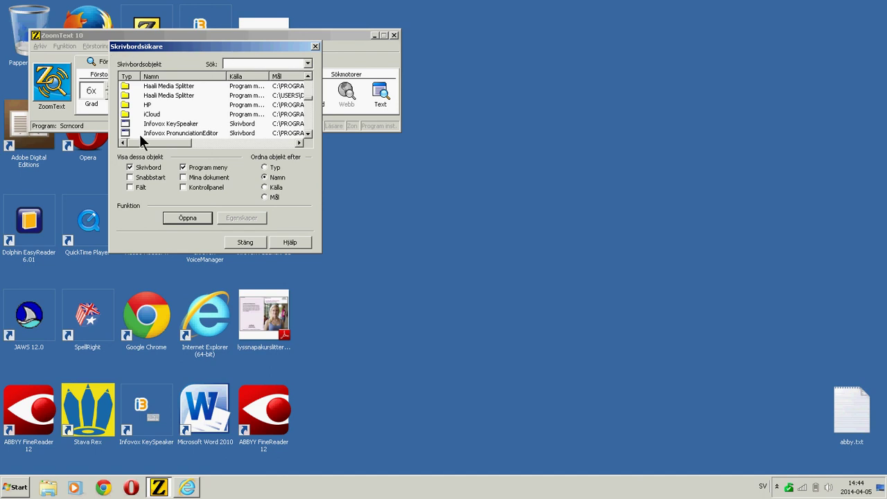
scroll(187, 115, "down", 3)
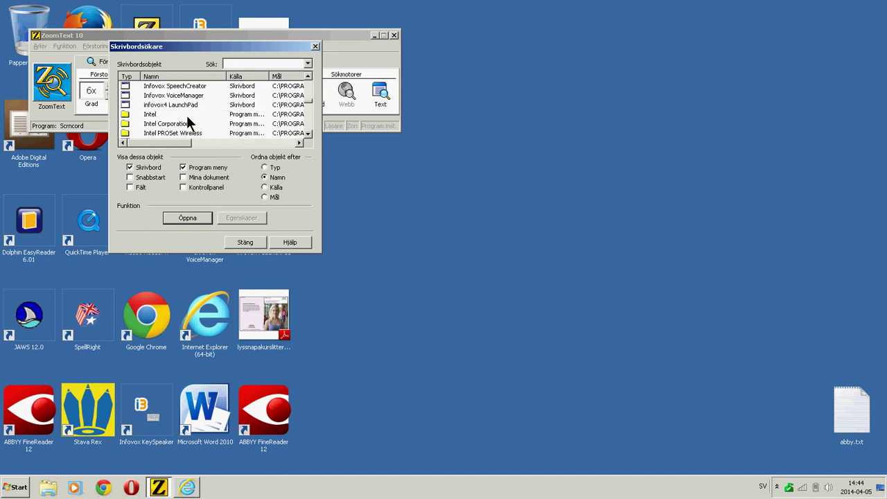
scroll(187, 113, "down", 3)
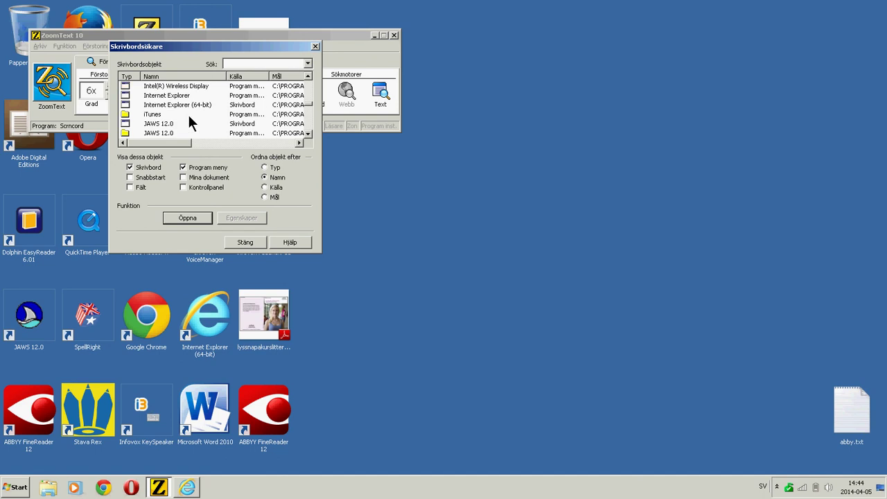
scroll(196, 112, "down", 3)
scroll(196, 117, "down", 2)
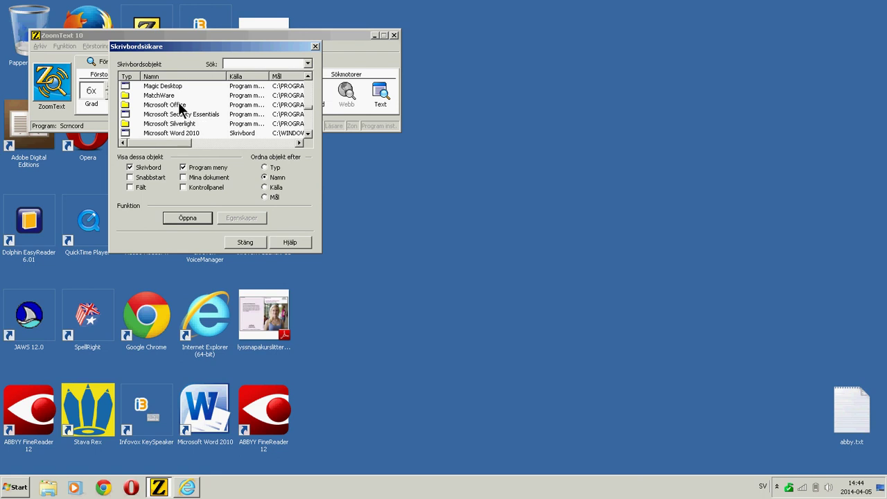
left_click(181, 106)
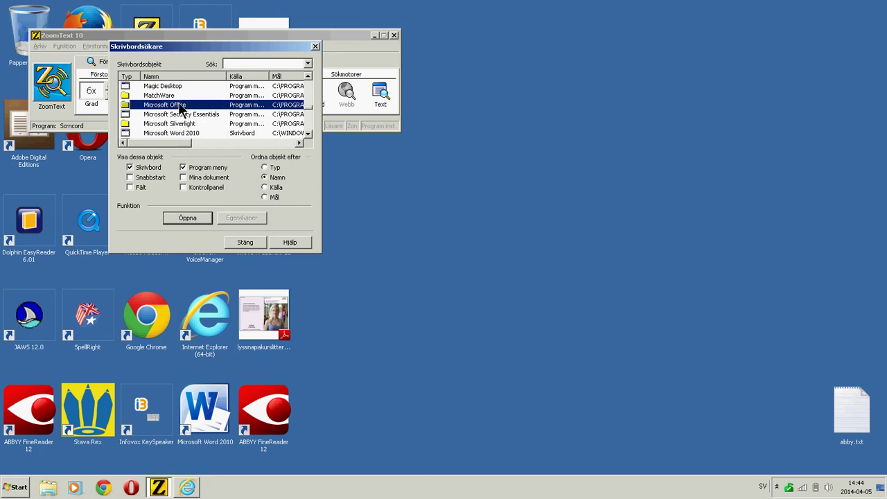
left_click(247, 243)
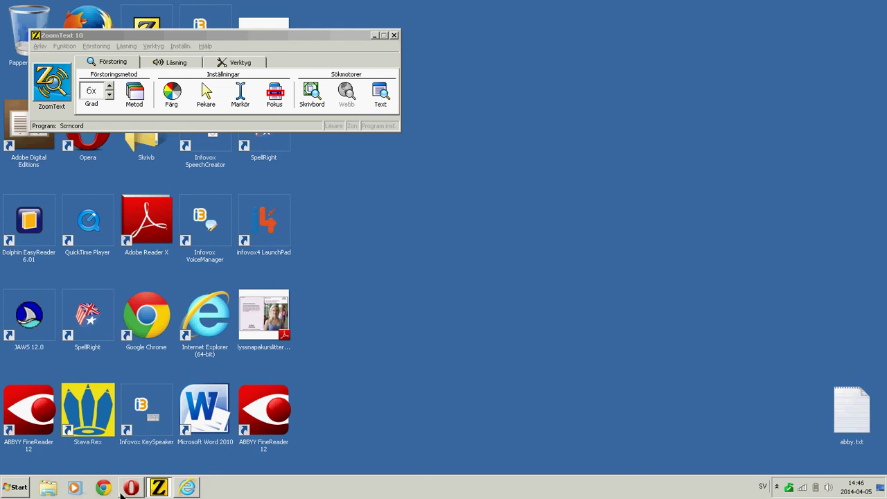
Switch to the Legimus page in Internet Explorer and open ZoomText's web finder (Webbsökare) on it.
left_click(189, 488)
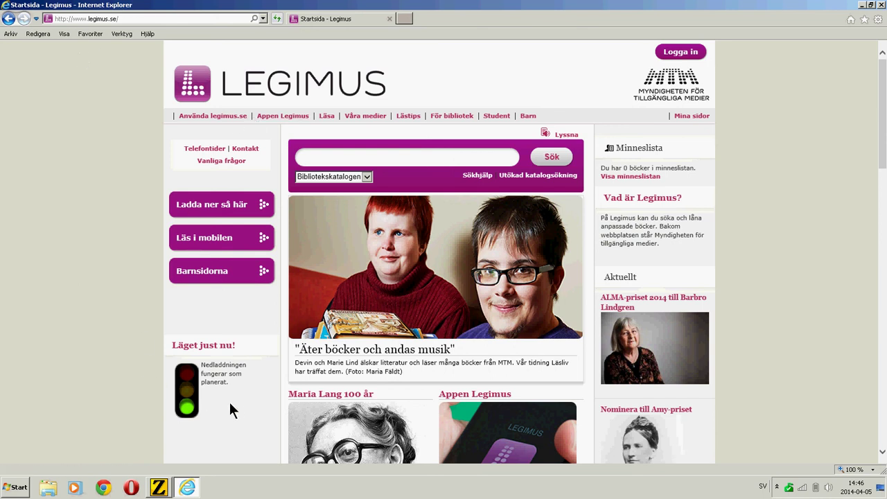
left_click(158, 488)
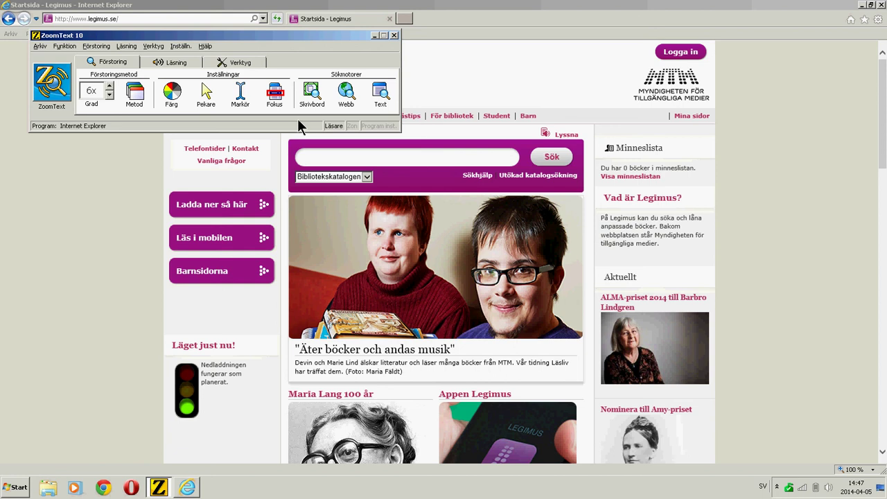
left_click(350, 95)
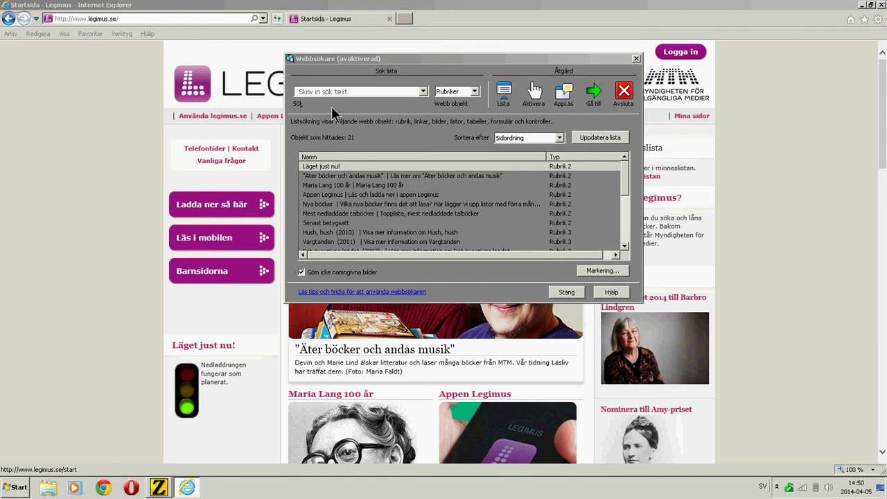
Limit the web finder's list to headings (Rubriker) and refresh the list.
left_click(475, 91)
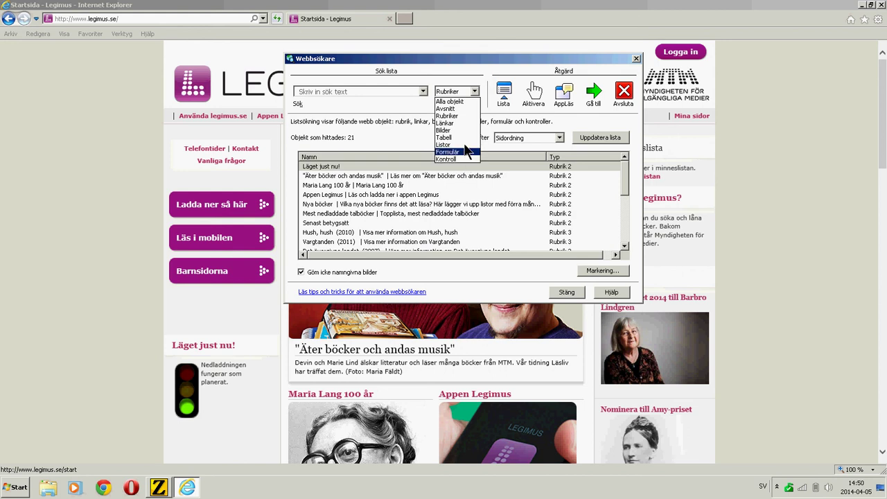
left_click(460, 116)
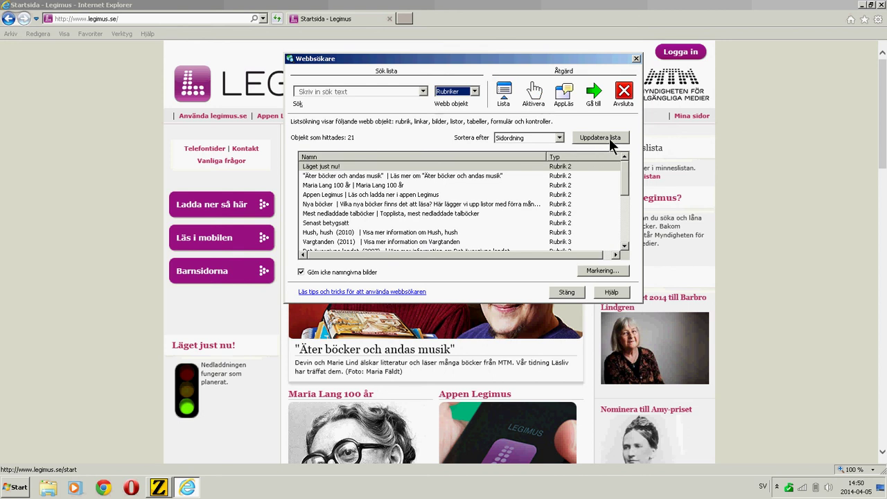
left_click(609, 138)
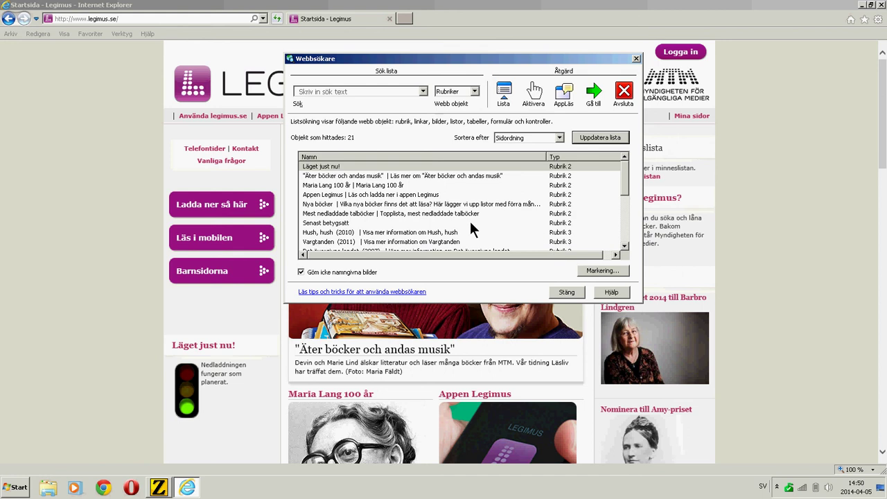
Go to the "Nya böcker" heading from the web finder's list and return the focus to the web page.
left_click(338, 204)
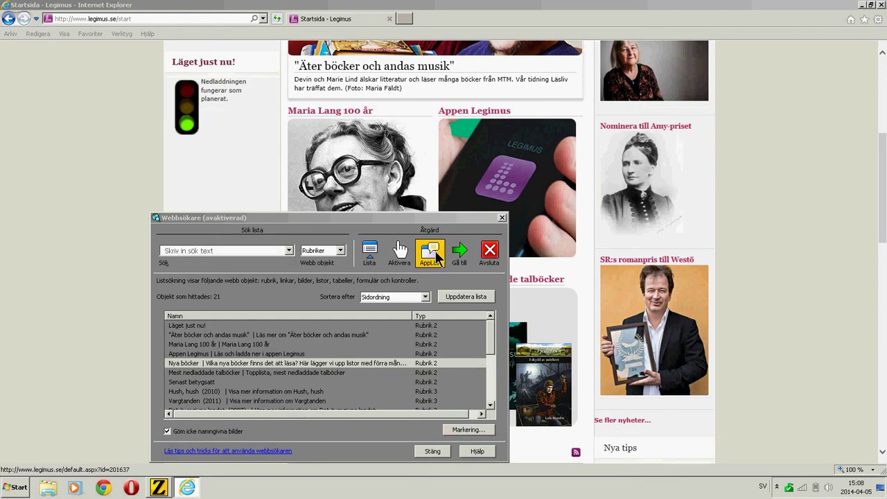
left_click(459, 254)
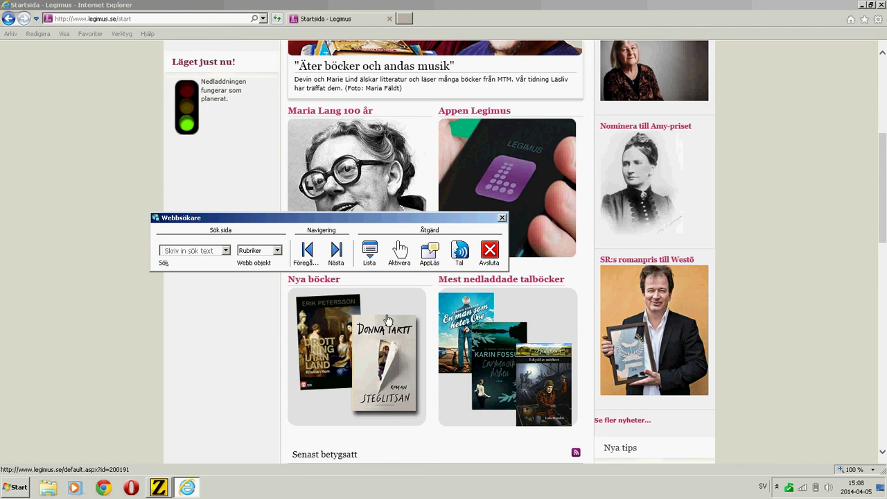
left_click(429, 301)
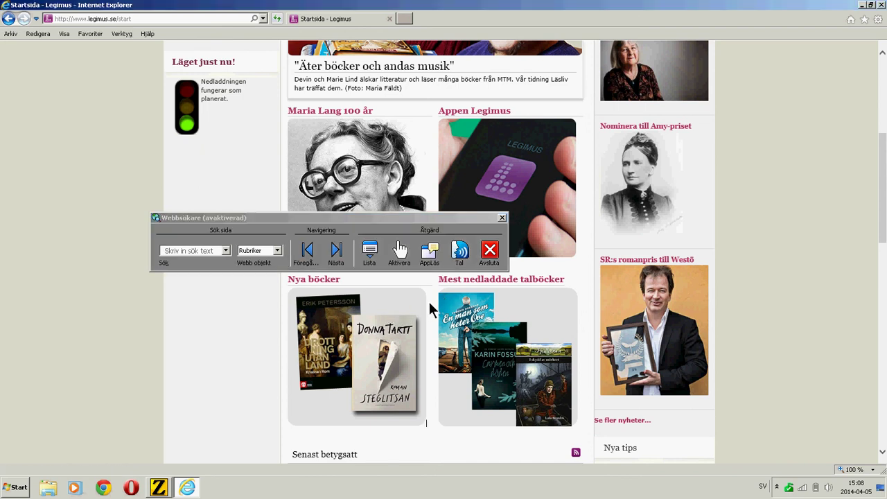